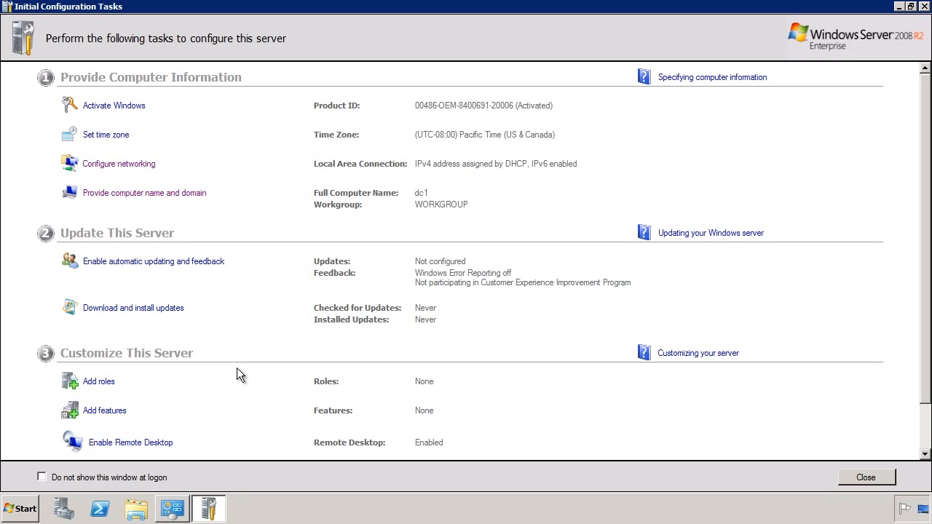
Step: Open the Internet Protocol Version 4 (TCP/IPv4) properties of the Local Area Connection
left_click(152, 169)
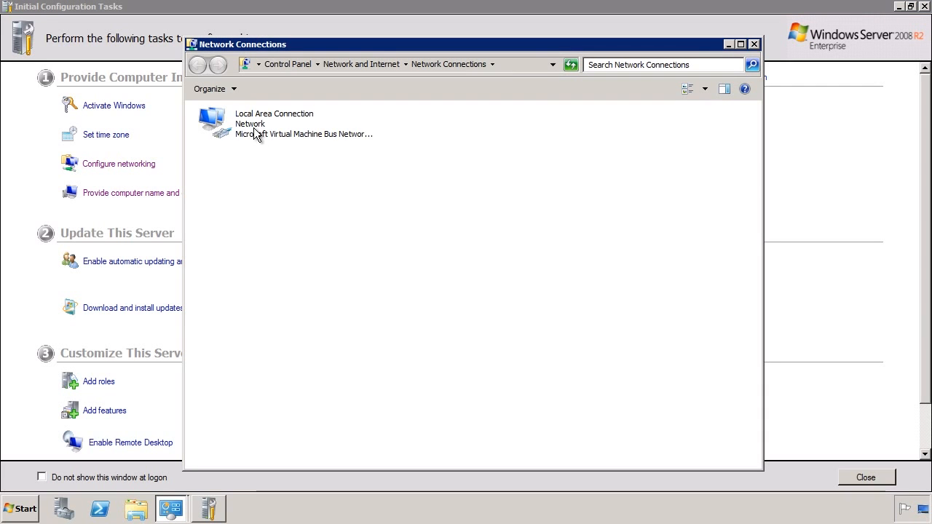
left_click(256, 132)
right_click(254, 129)
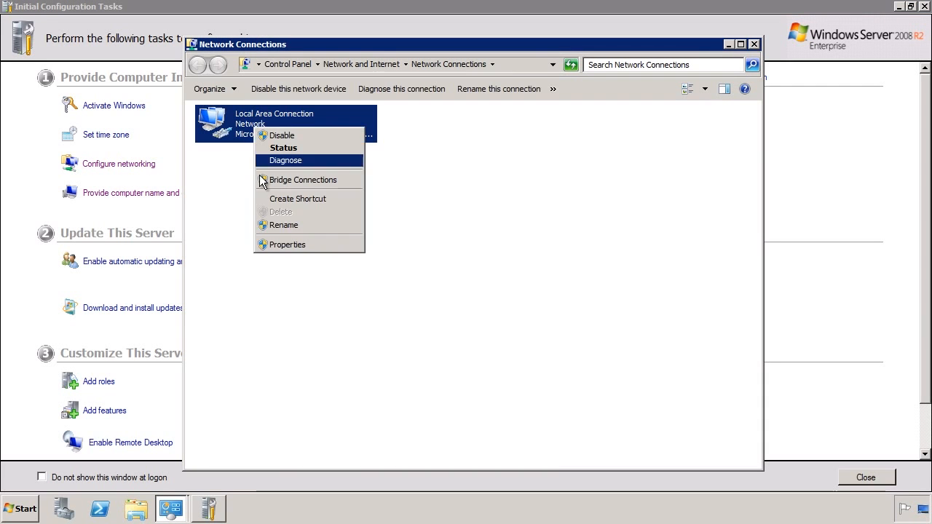
left_click(337, 244)
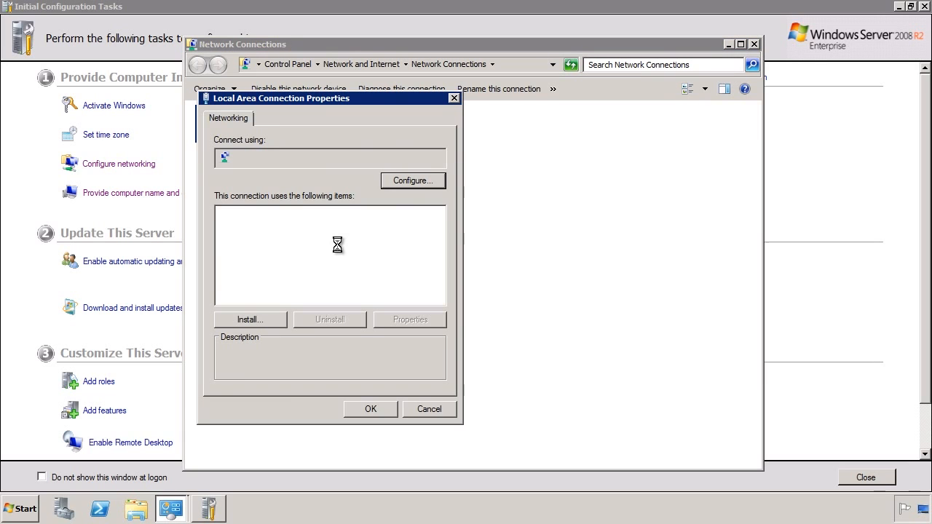
left_click(256, 262)
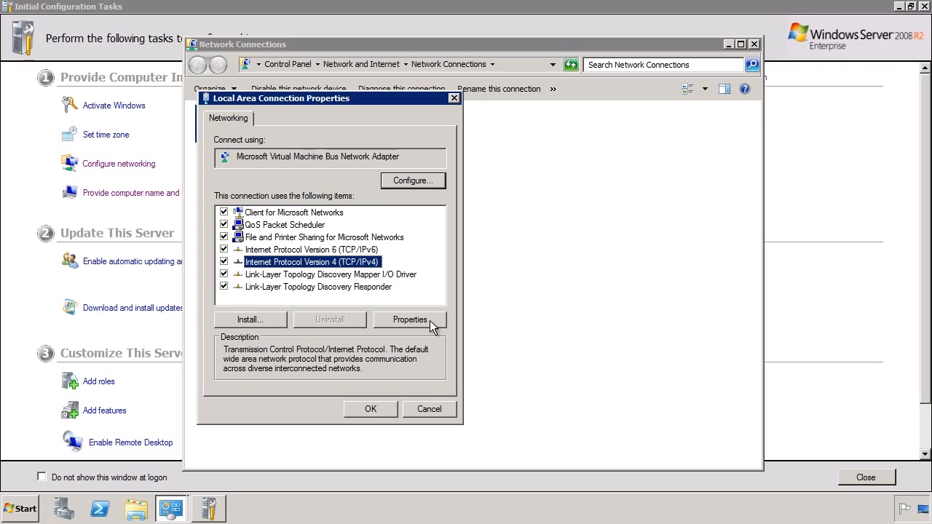
left_click(411, 320)
Step: Assign the static IP address 192.168.0.14 with subnet mask 255.255.255.0 and default gateway 192.168.0.1
left_click(279, 187)
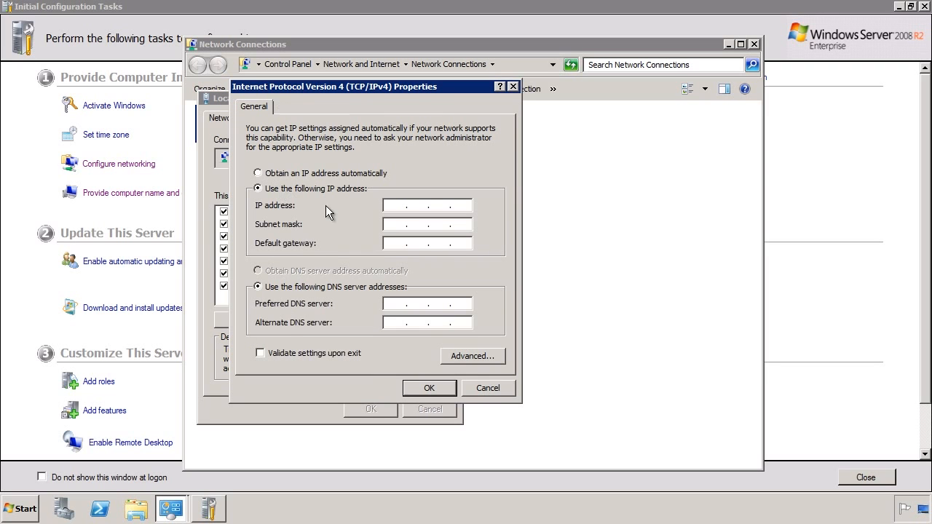
left_click(392, 207)
type("192.168.0.14")
key("Tab")
key("Tab")
type("192.16")
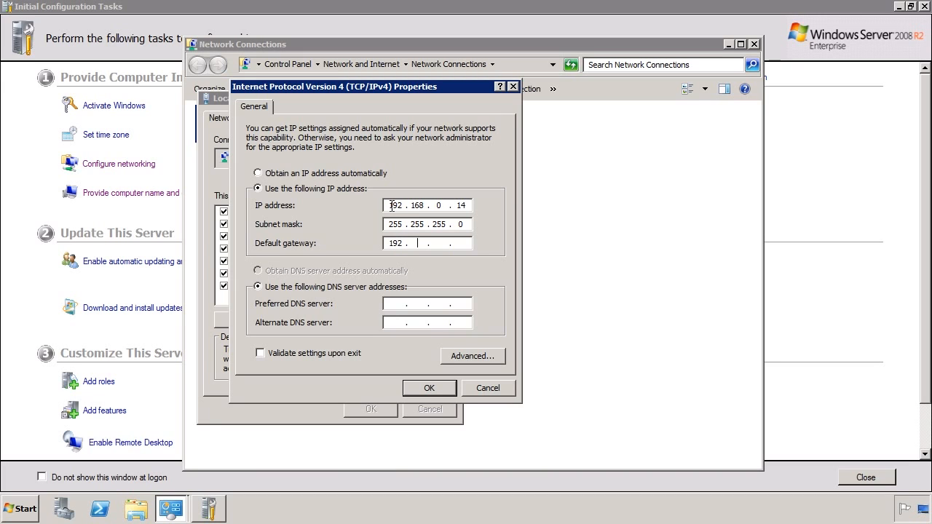
type("8.0.1")
Step: Set the preferred DNS server to 127.0.0.1, apply the IPv4 settings and close the network connections
key("Tab")
key("Tab")
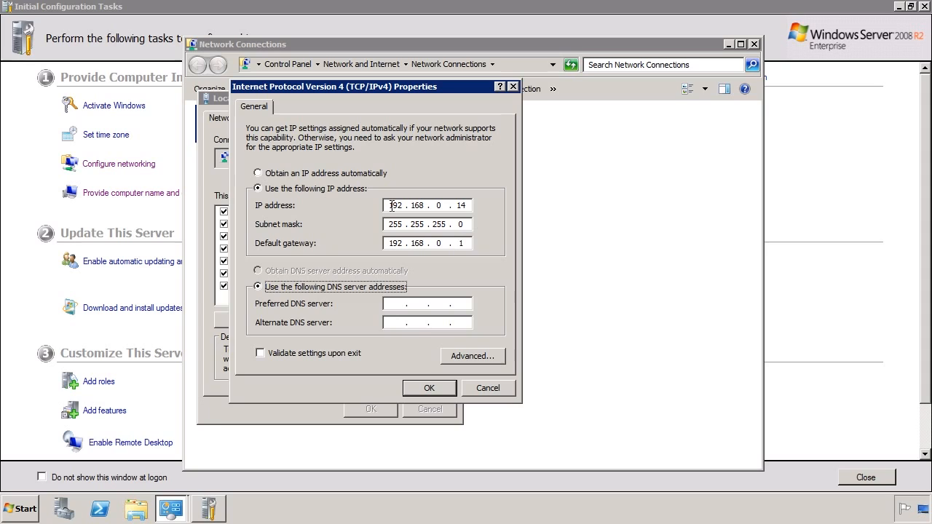
type("127.0.0.1")
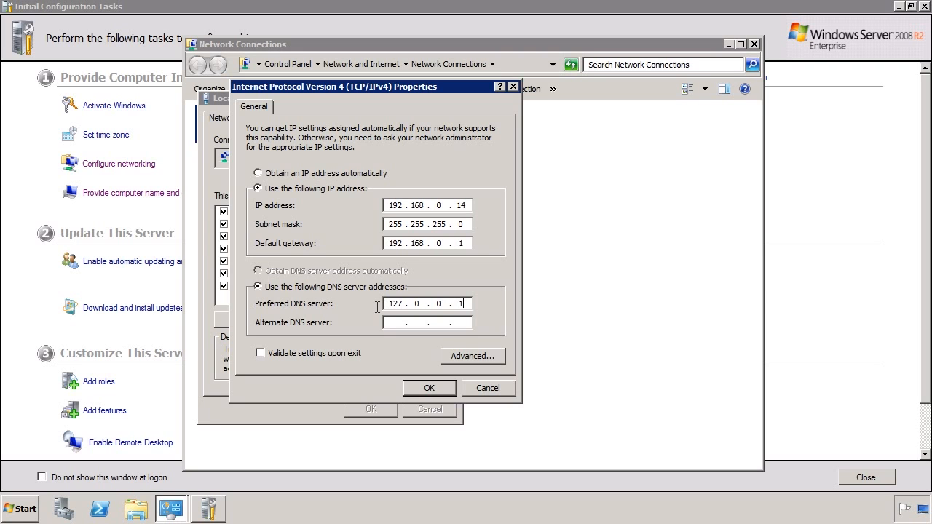
left_click(429, 386)
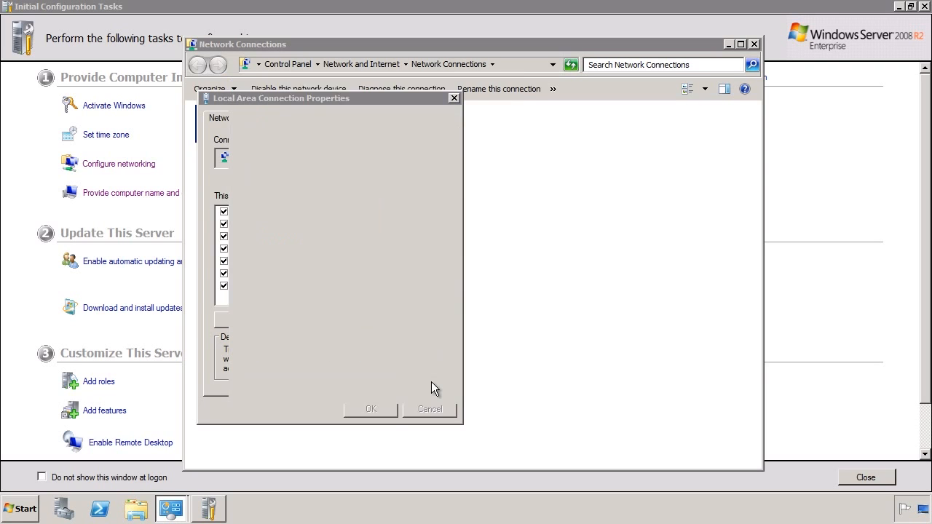
left_click(389, 412)
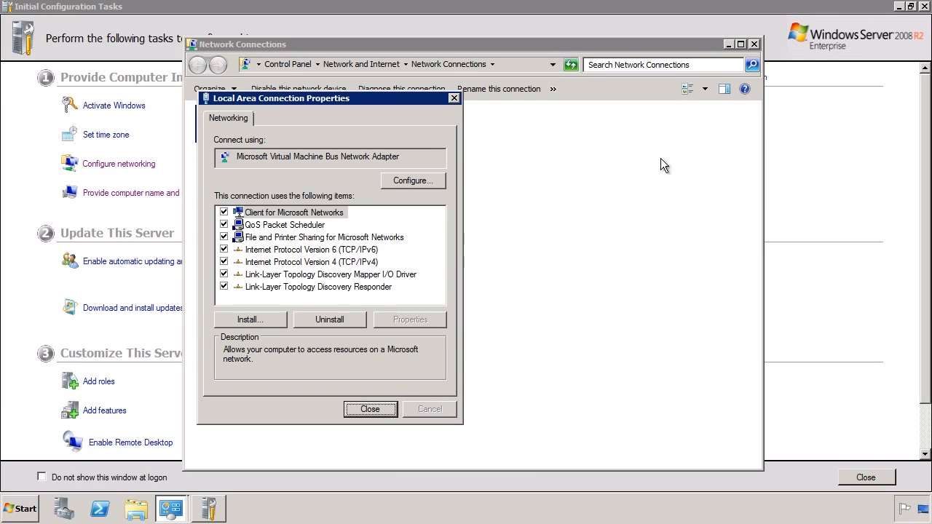
left_click(755, 45)
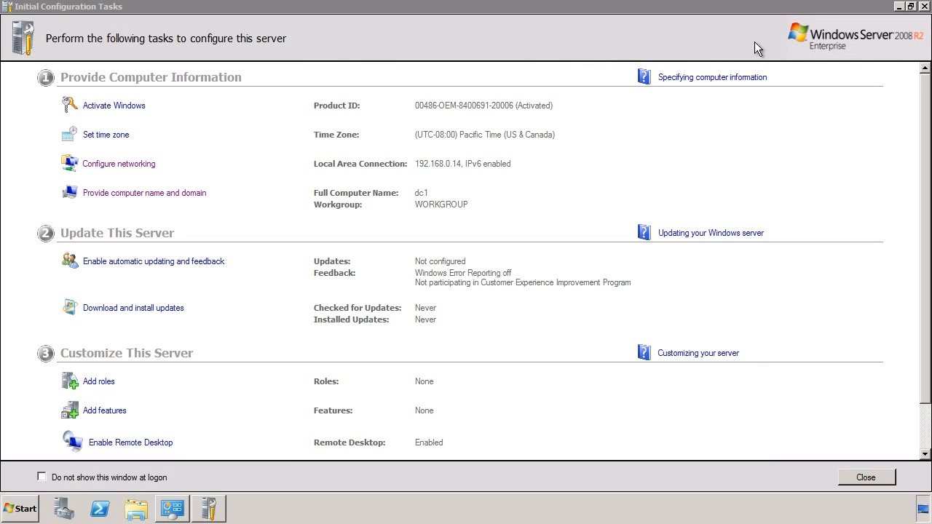
Step: Check the server's computer name and workgroup membership settings without changing them
left_click(155, 197)
left_click(539, 253)
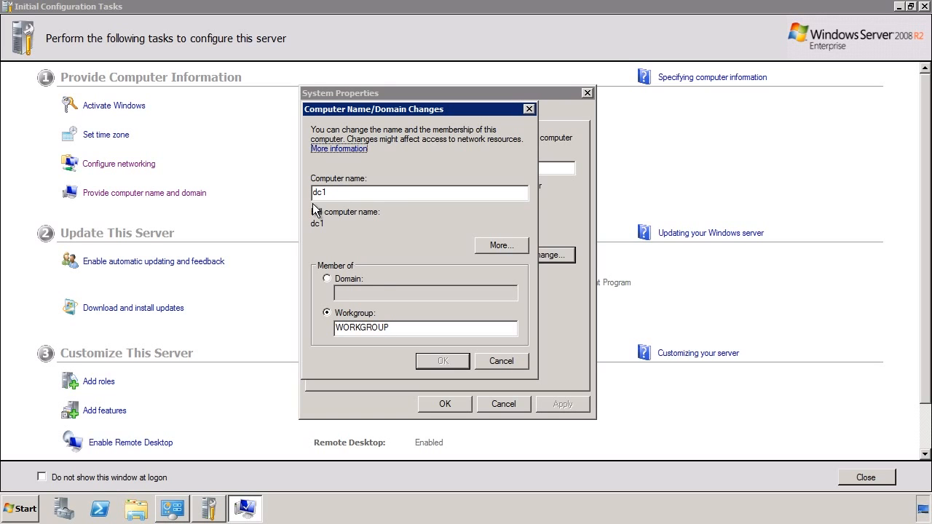
left_click(498, 362)
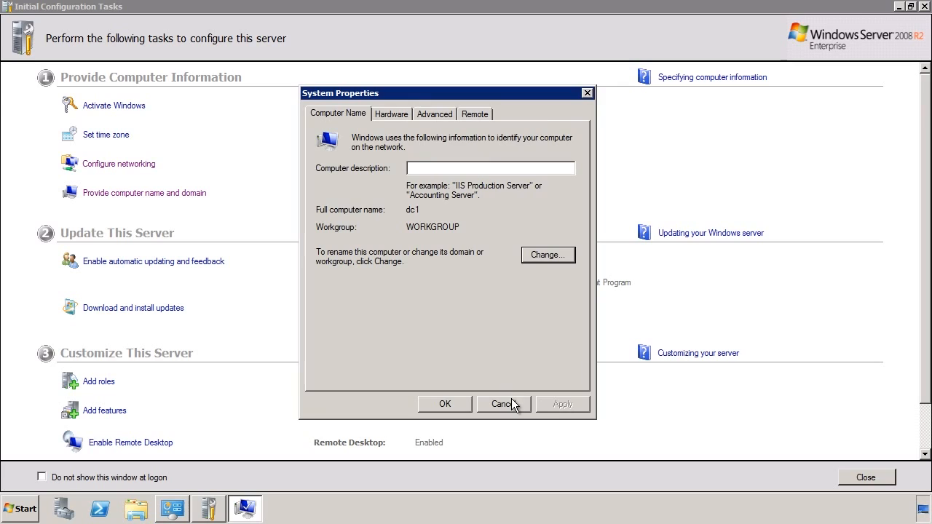
left_click(511, 399)
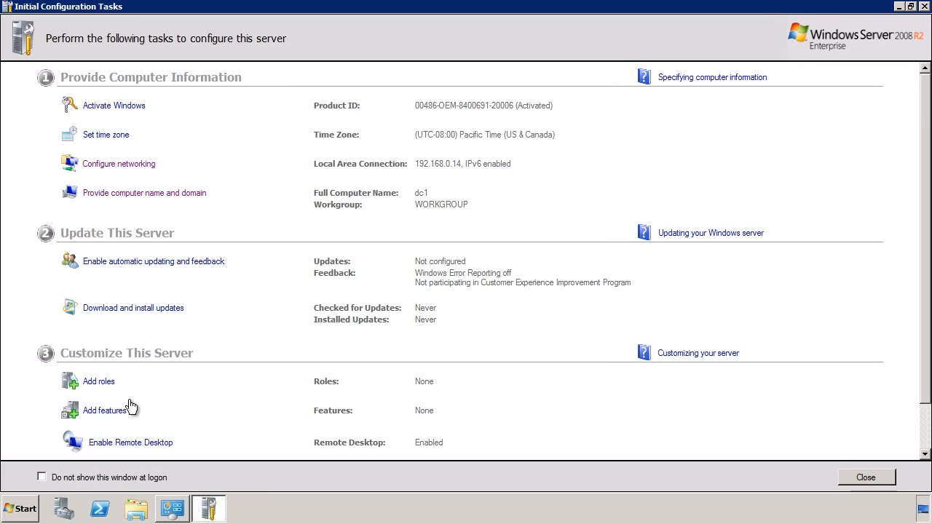
left_click(87, 388)
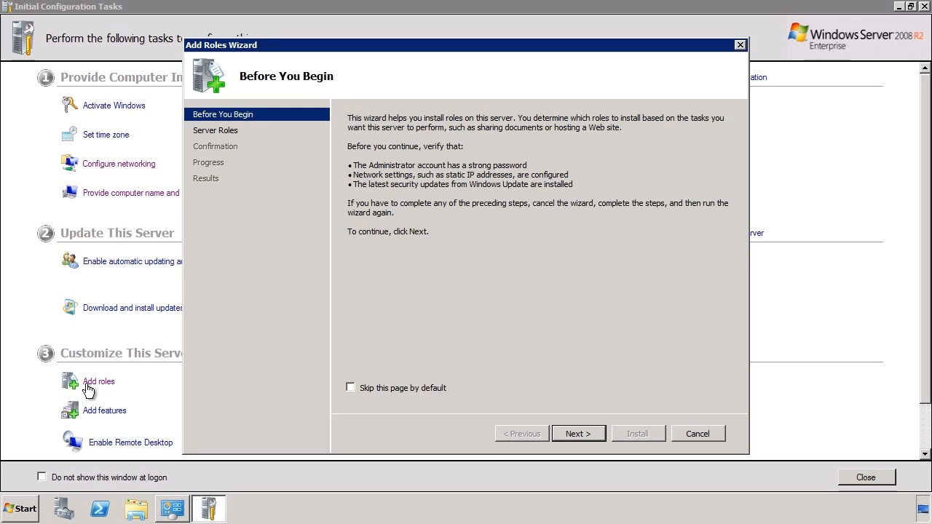
left_click(583, 433)
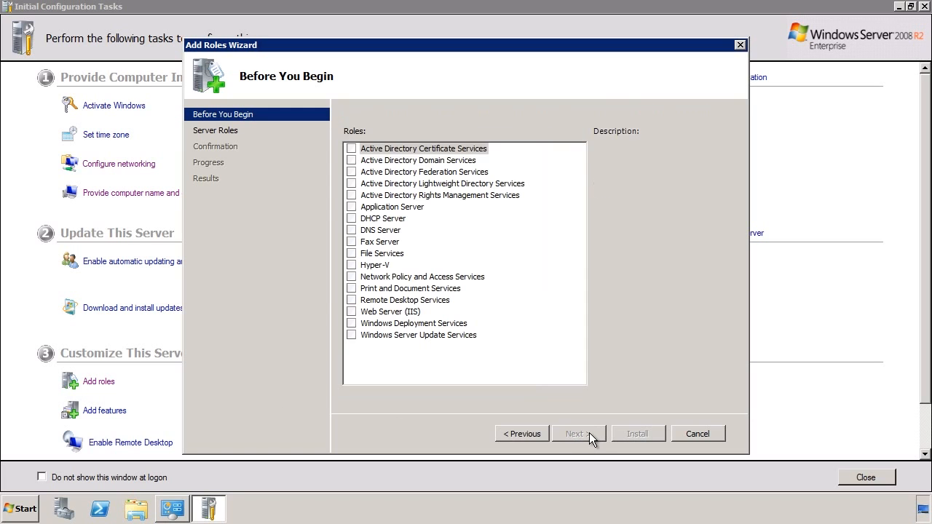
left_click(353, 161)
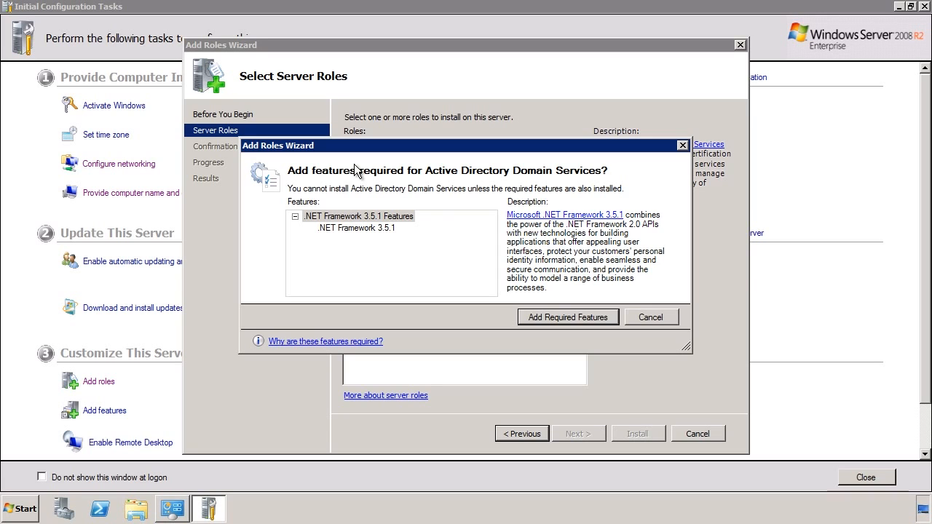
left_click(568, 318)
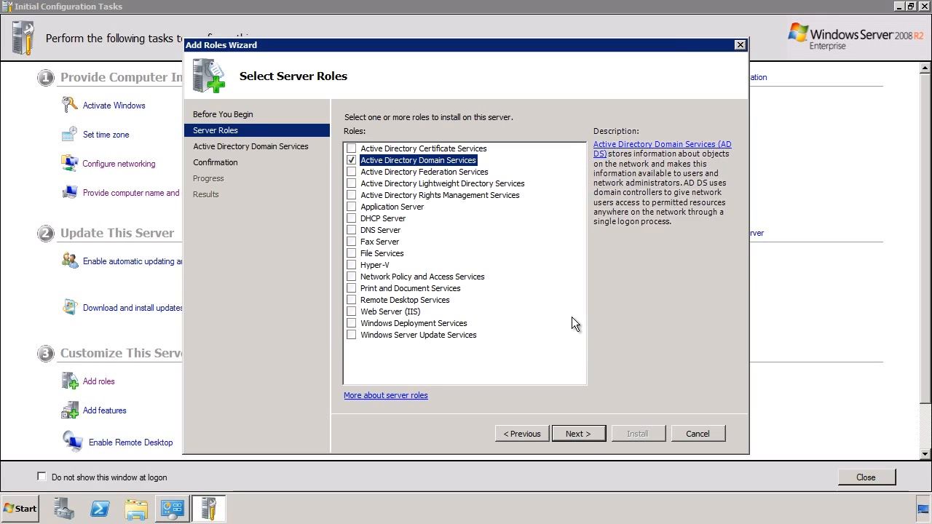
left_click(594, 431)
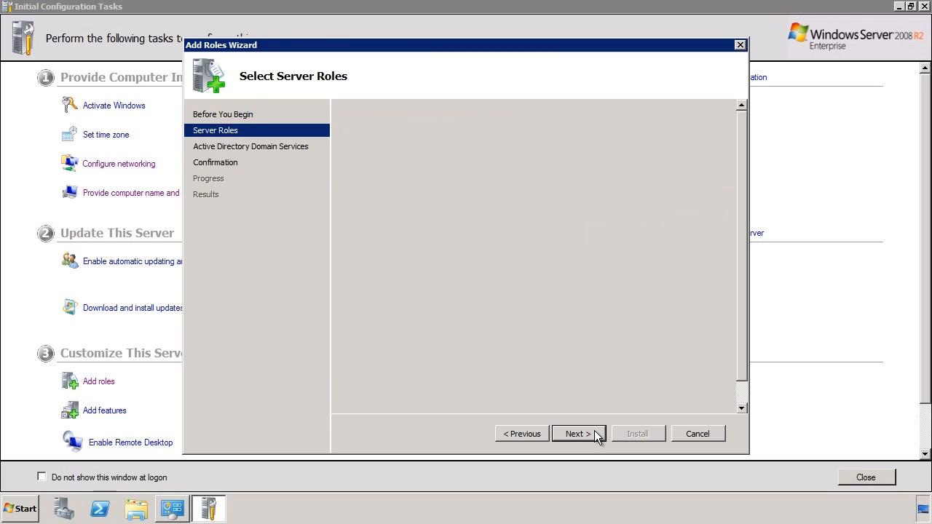
left_click(594, 433)
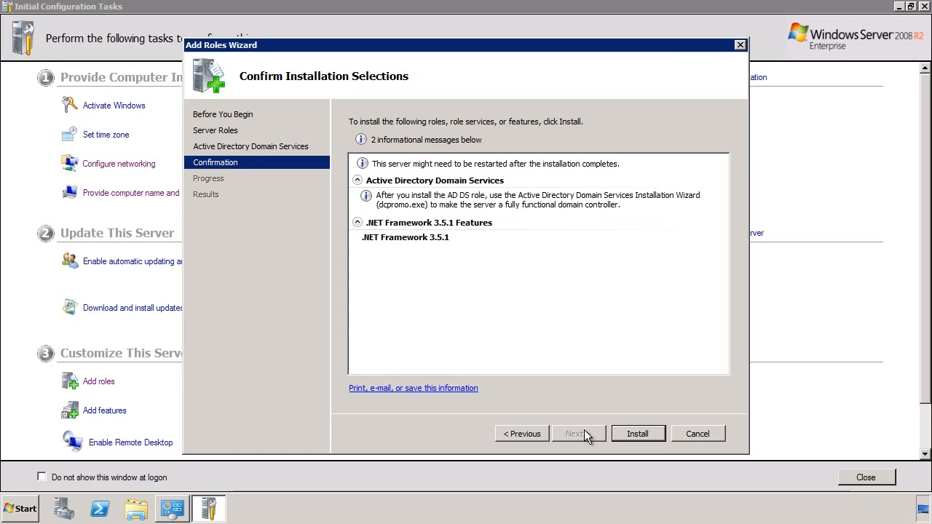
left_click(697, 435)
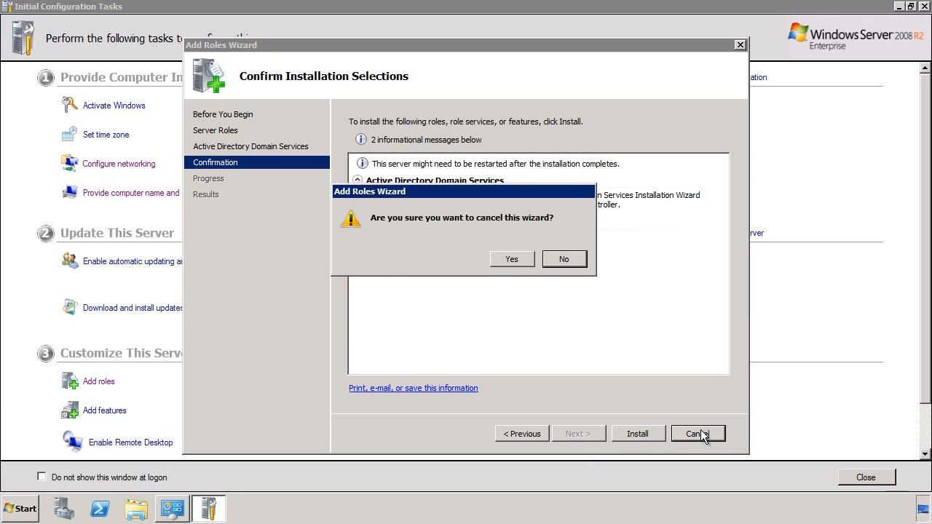
left_click(512, 260)
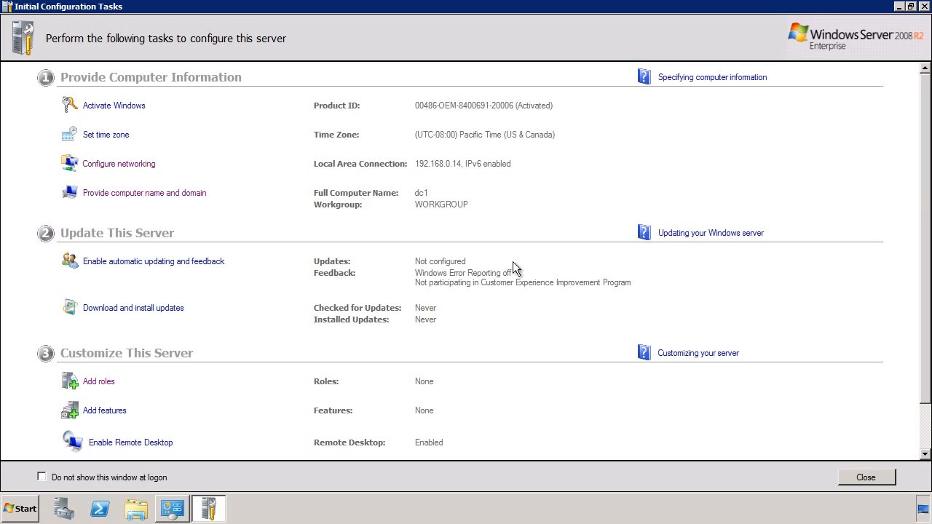
Step: Launch the Active Directory Domain Services Installation Wizard by running dcpromo in Command Prompt
left_click(22, 509)
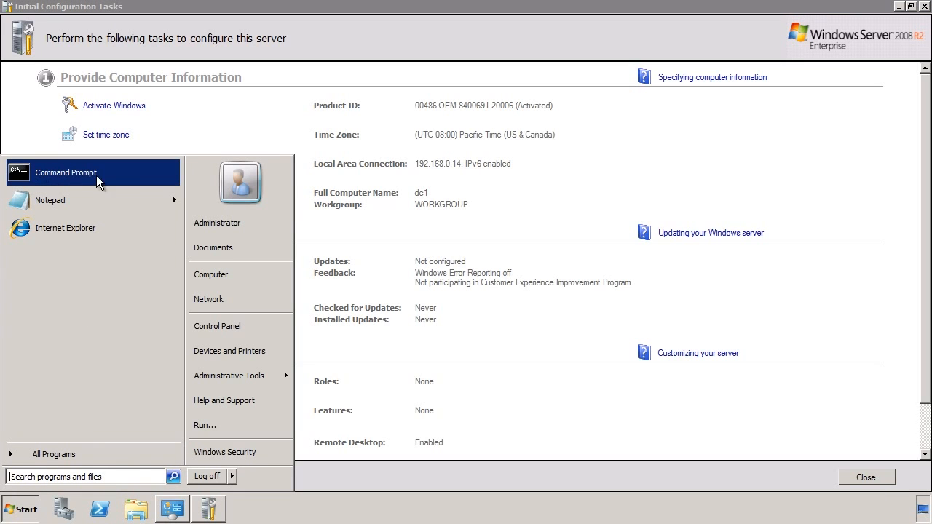
left_click(118, 177)
type("dcpromo")
key("Return")
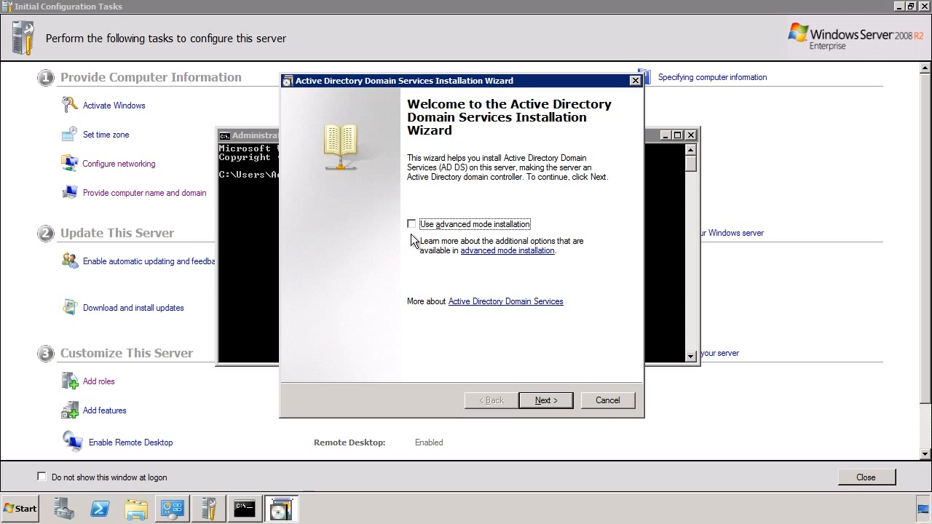
Step: Proceed with the standard mode installation and choose to create a new domain in a new forest
left_click(550, 401)
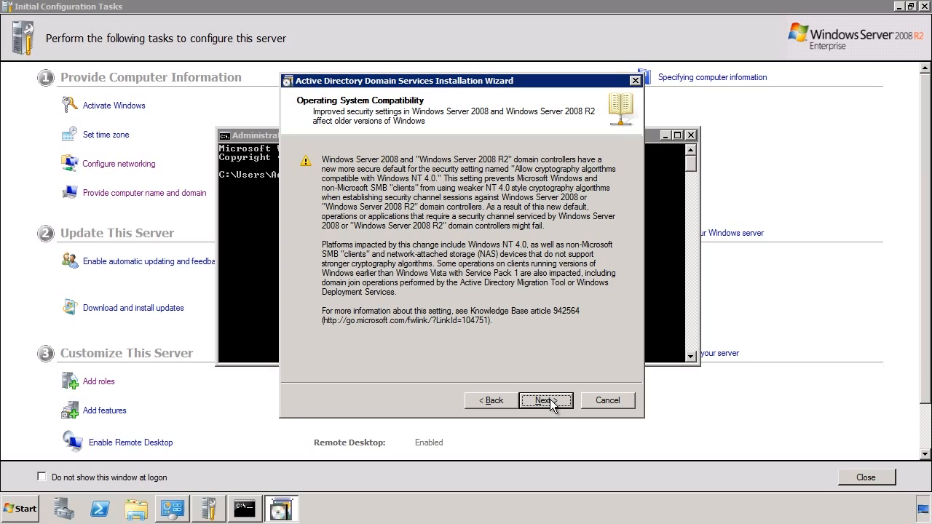
left_click(551, 402)
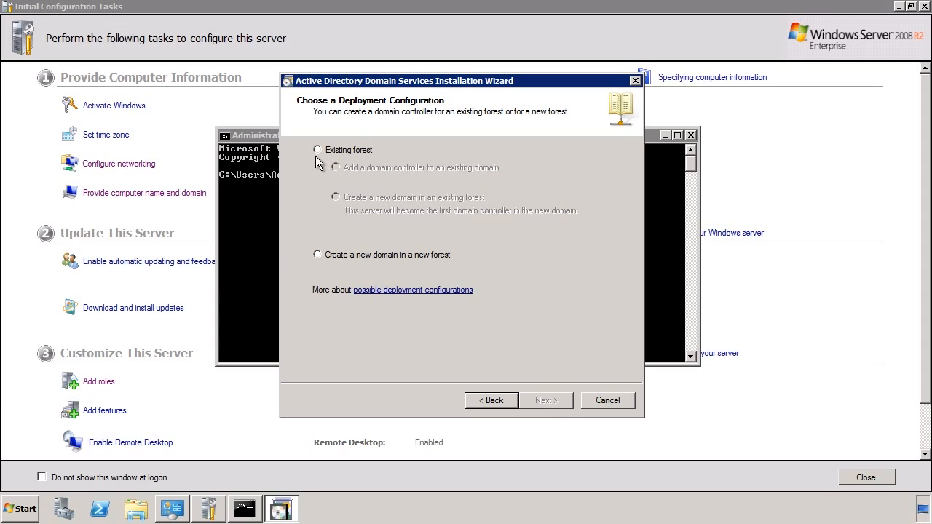
left_click(318, 255)
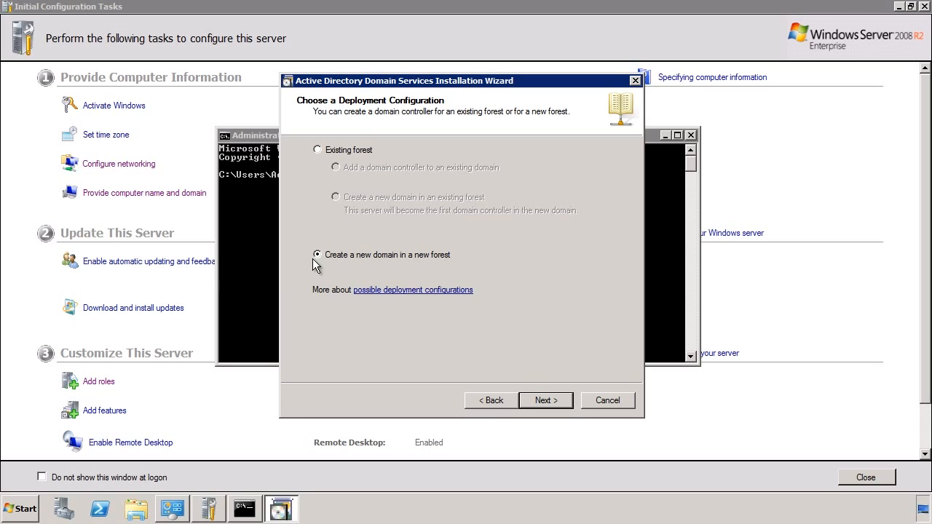
left_click(568, 401)
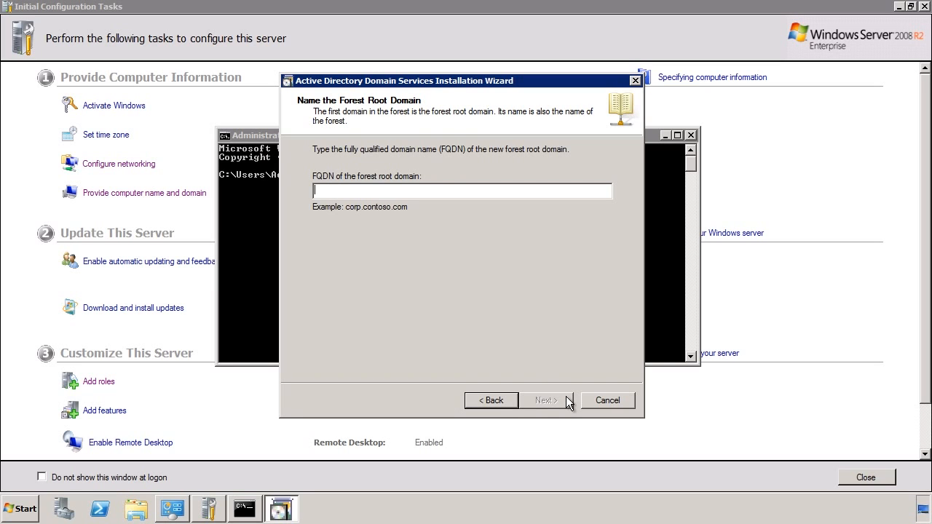
Step: Name the forest root domain ITFreeTraining.local and submit the name
type("IT")
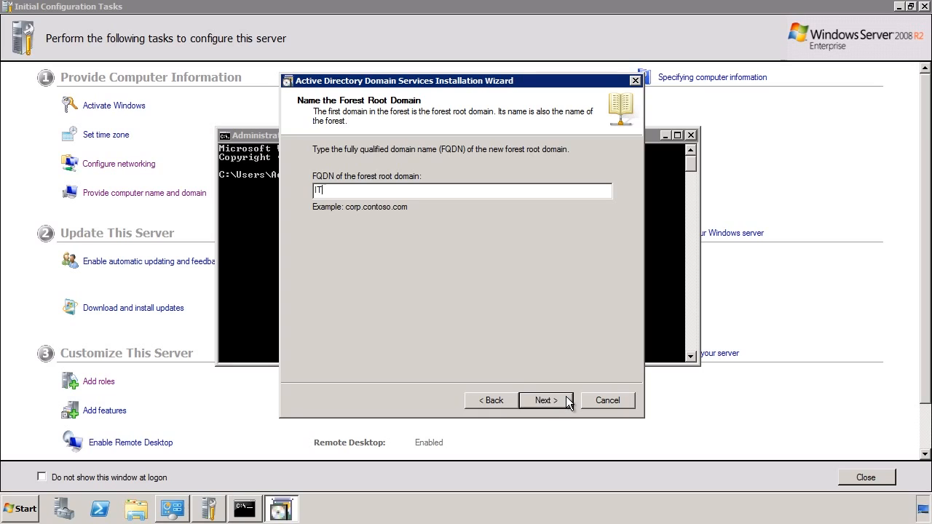
type("FreeTraining.local")
left_click(569, 403)
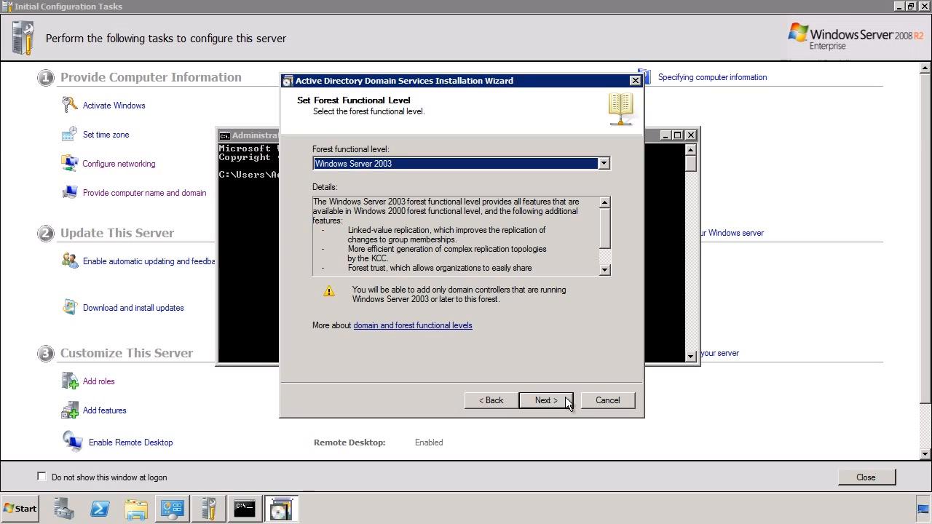
Step: Review the forest functional levels and accept Windows Server 2003
left_click(603, 165)
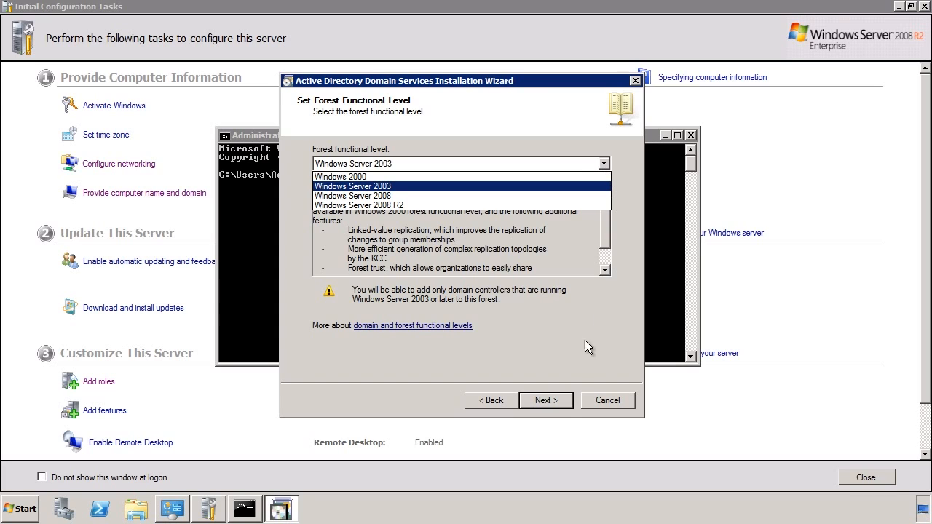
left_click(567, 405)
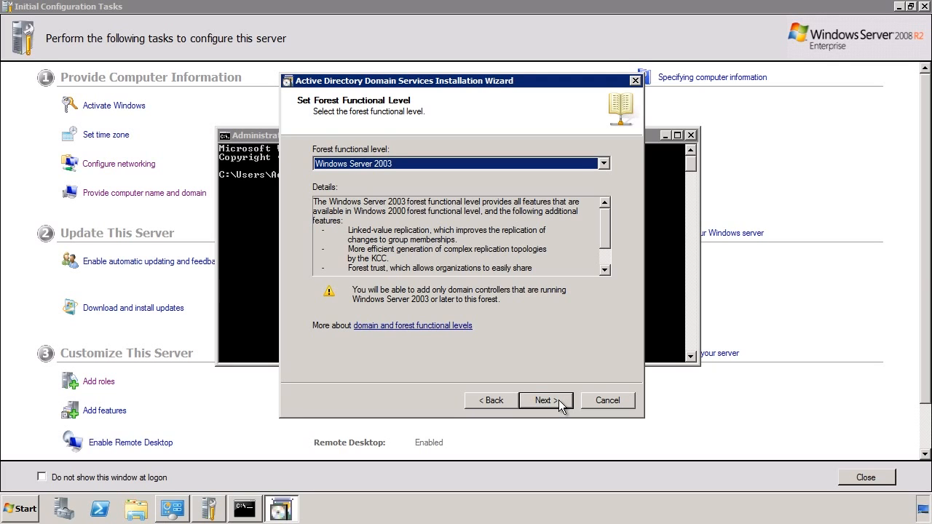
left_click(559, 400)
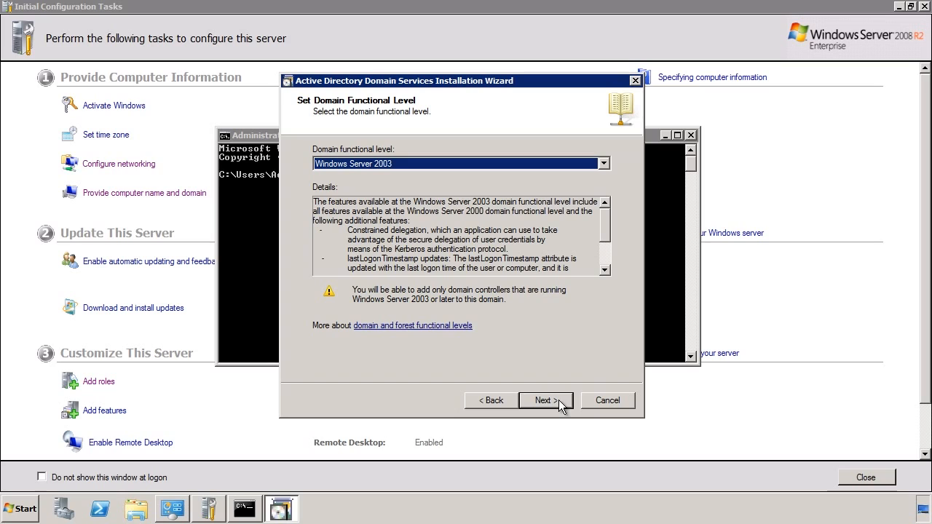
Step: Review the available domain functional levels and accept Windows Server 2003
left_click(605, 165)
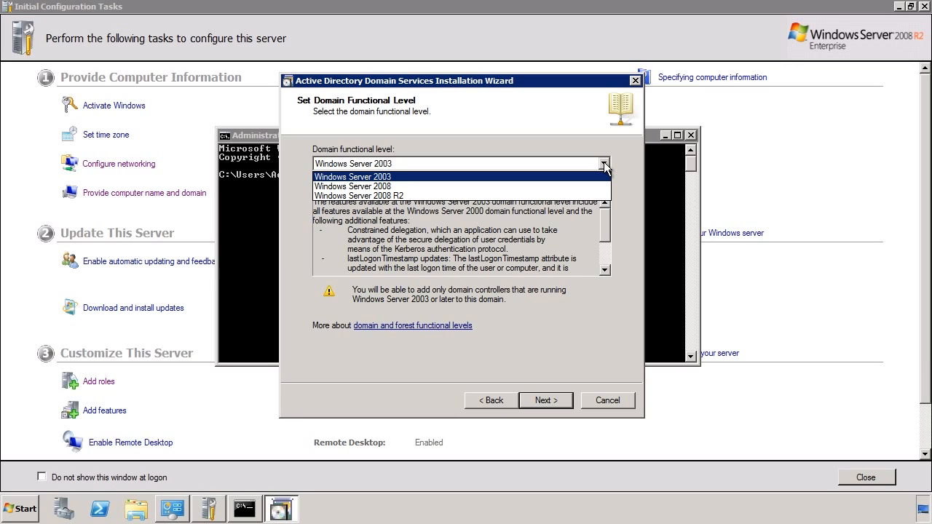
left_click(605, 166)
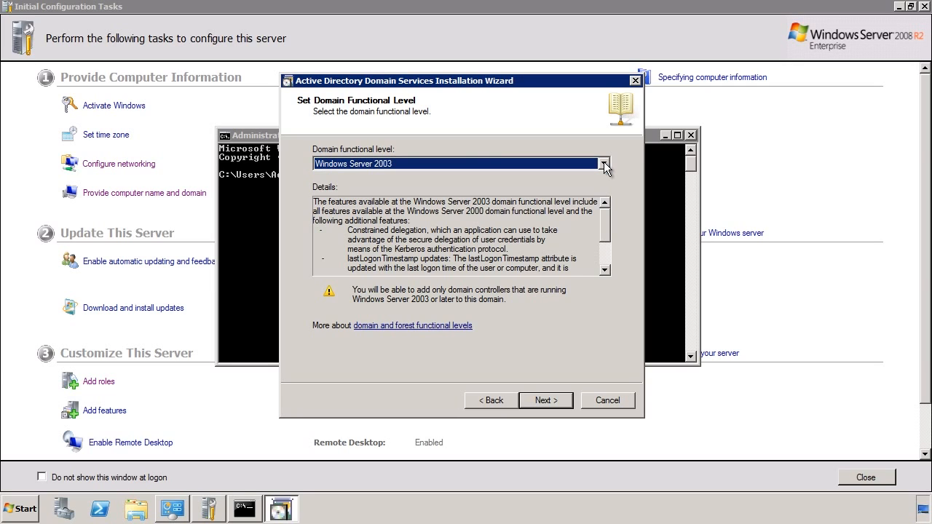
left_click(562, 399)
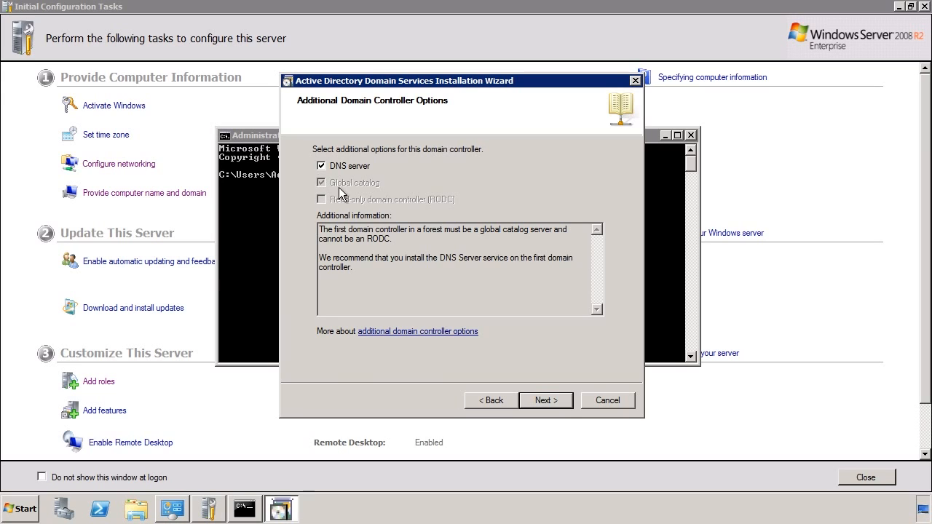
Step: Keep the DNS server option for this domain controller and continue without creating a DNS delegation
left_click(546, 400)
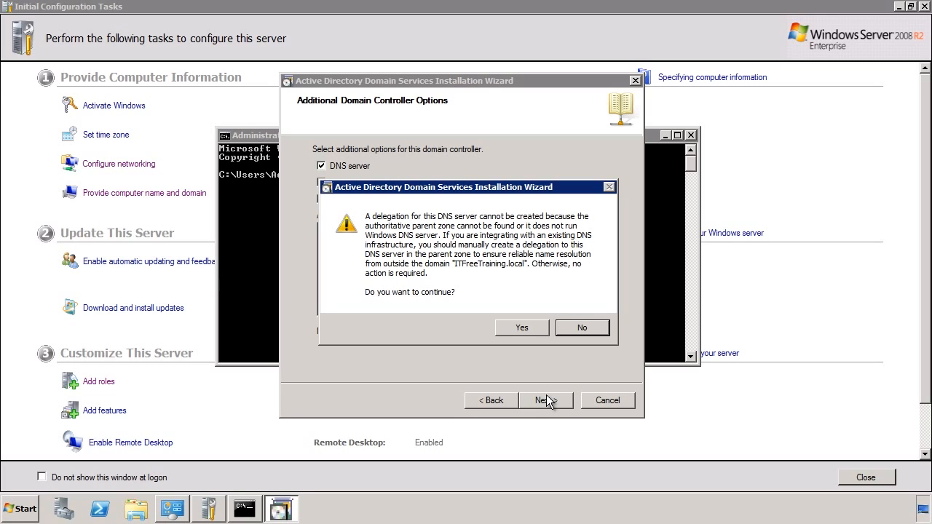
left_click(537, 329)
key("Return")
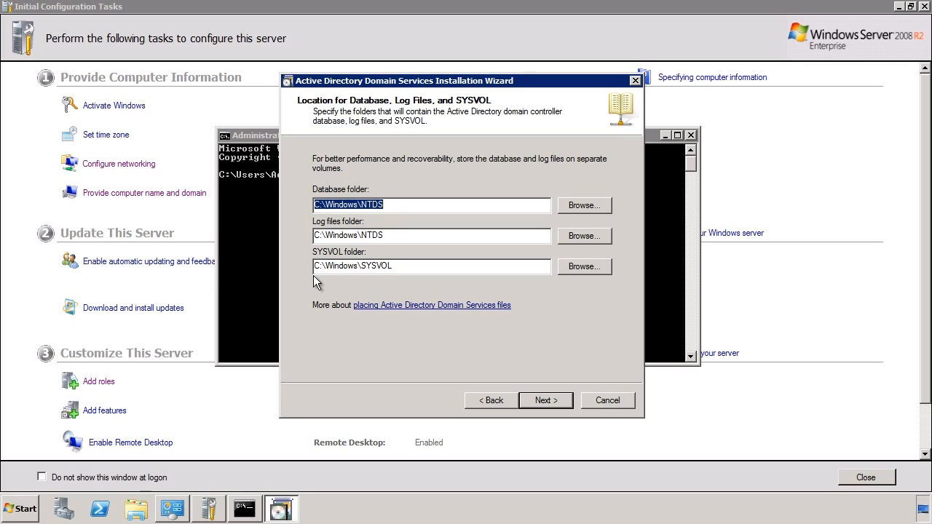
Step: Accept the default database, log files and SYSVOL folders, and enter and confirm the Directory Services Restore Mode administrator password
left_click(565, 401)
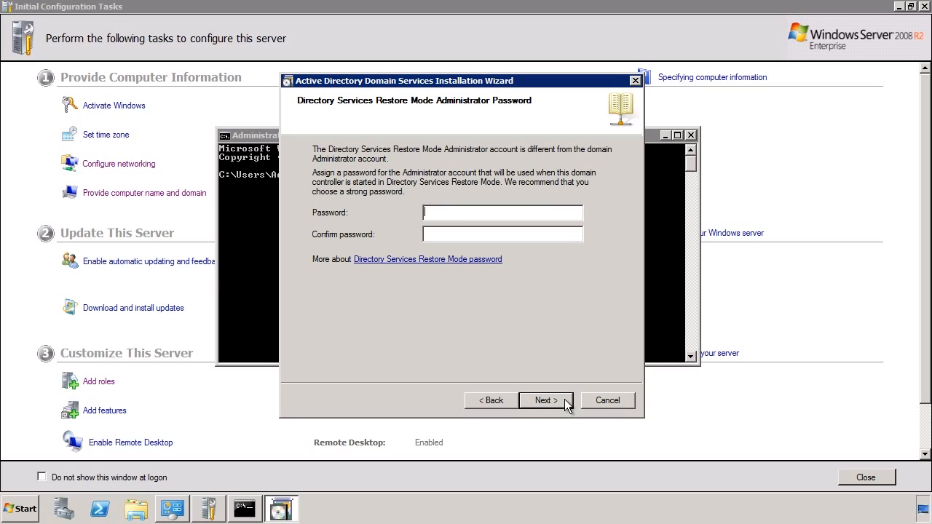
type("••••••••••••••••••")
left_click(565, 398)
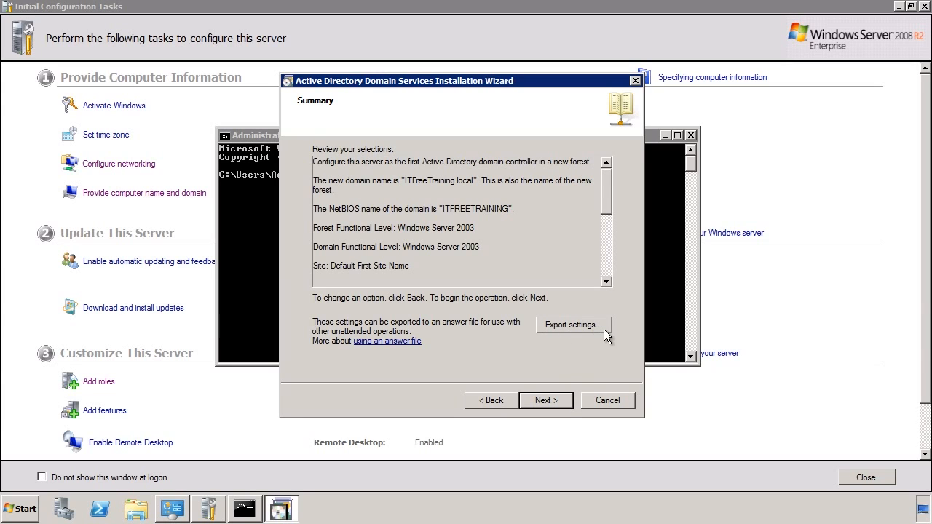
Step: Export the wizard settings to an unattended answer file named dc1 in the Documents library
left_click(544, 330)
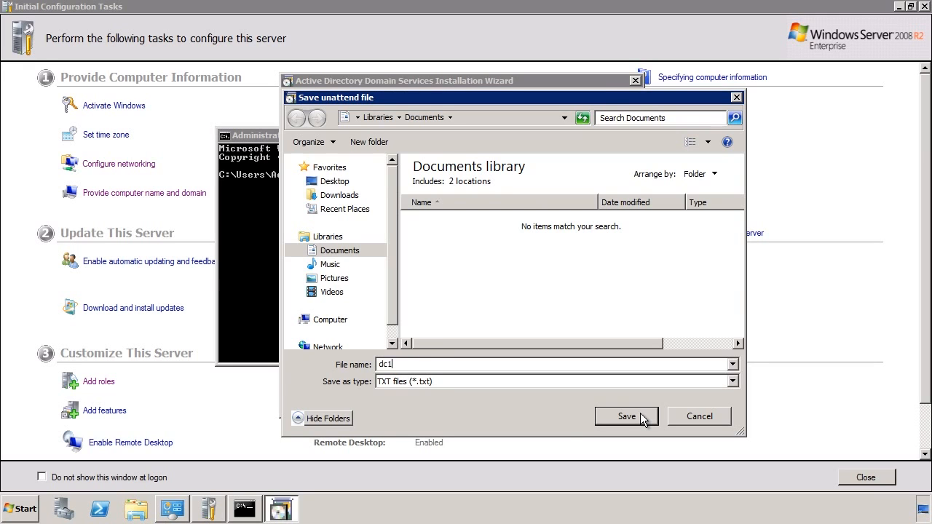
left_click(641, 414)
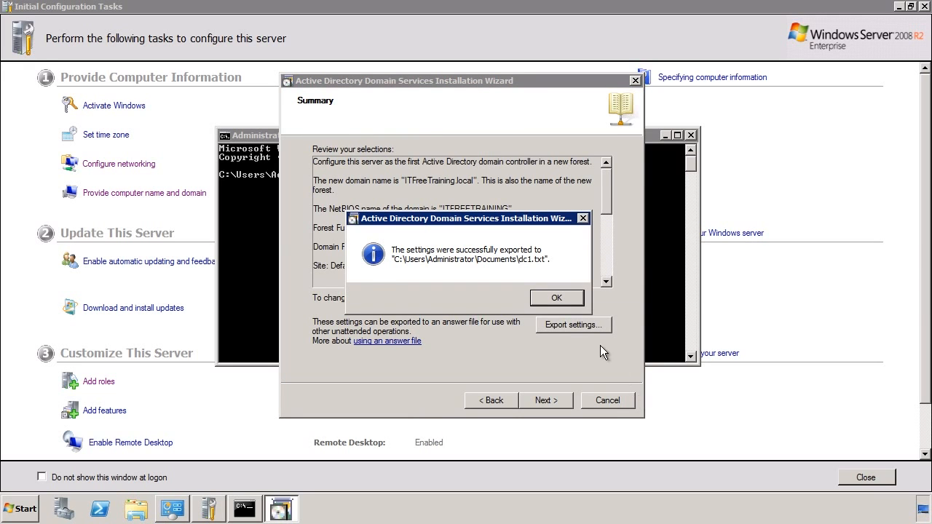
left_click(565, 300)
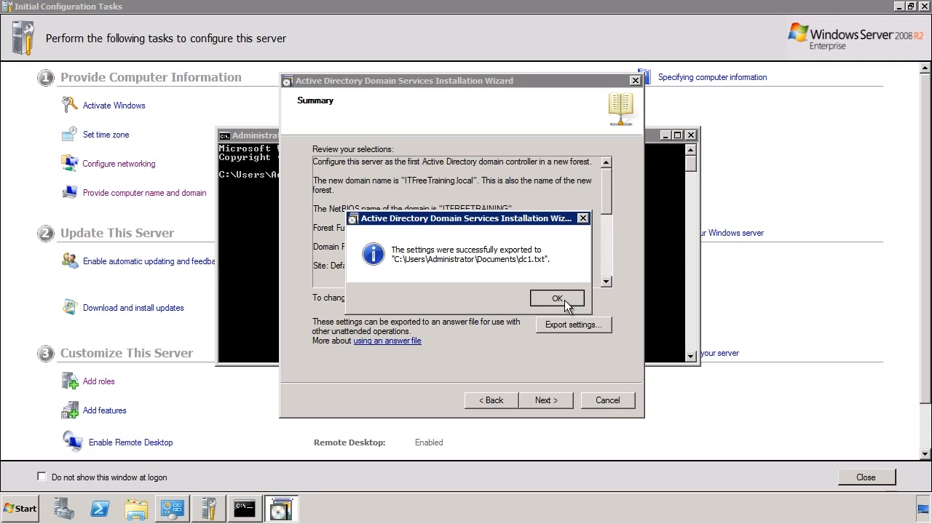
Step: Run the Active Directory Domain Services installation, finish the wizard and restart the server
left_click(561, 398)
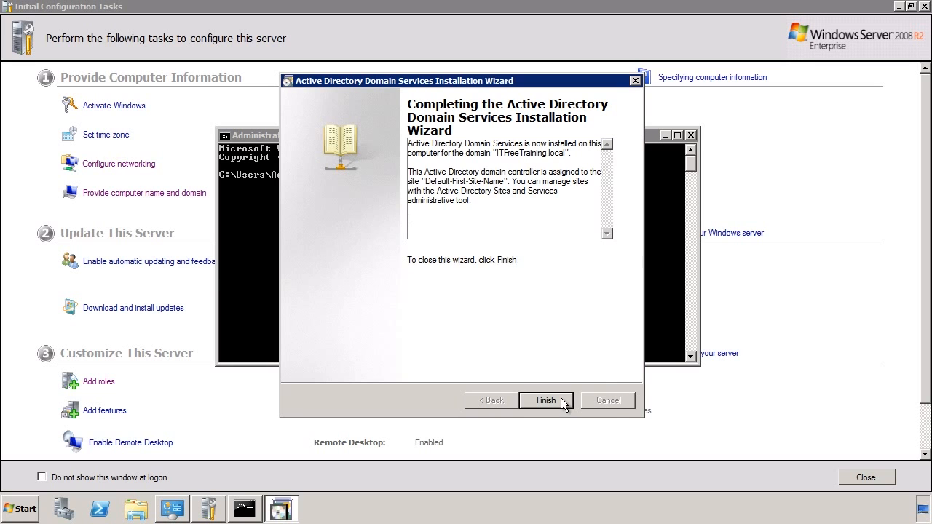
left_click(546, 401)
left_click(388, 281)
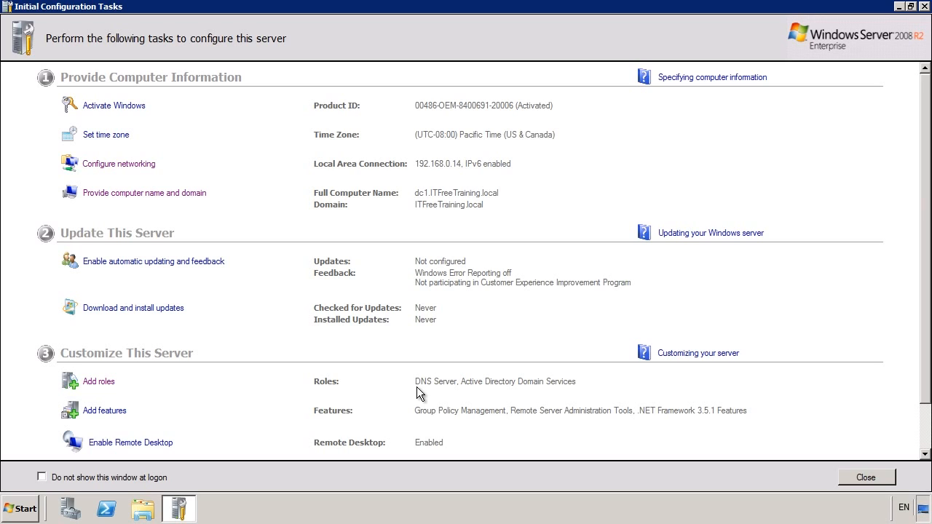
Step: Set the Initial Configuration Tasks window not to show at logon and close it
left_click(41, 479)
left_click(861, 478)
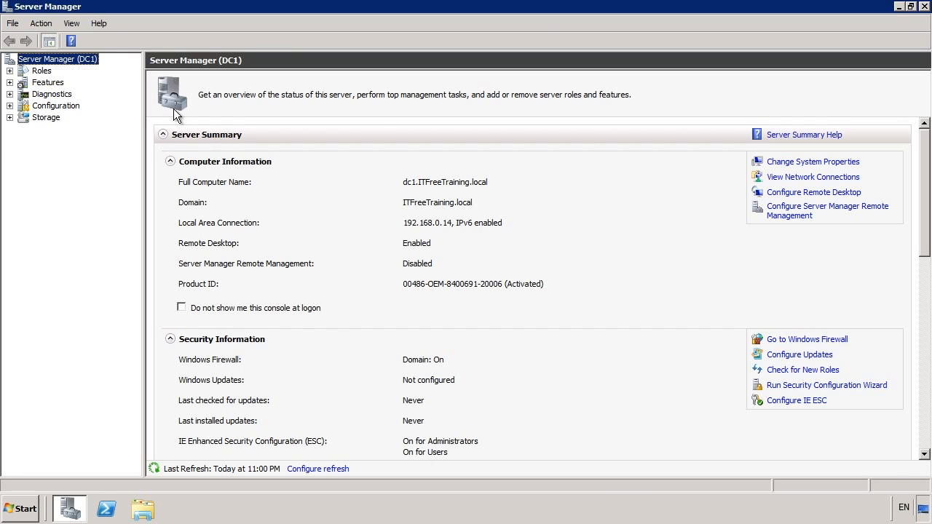
Step: Examine the Active Directory Domain Services role and the Users container of the ITFreeTraining.local domain
left_click(42, 69)
left_click(77, 85)
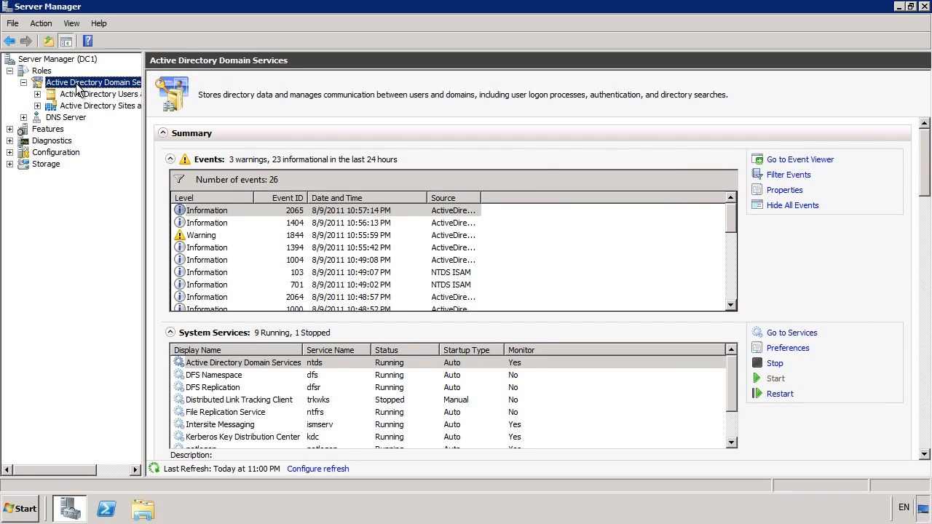
left_click(89, 94)
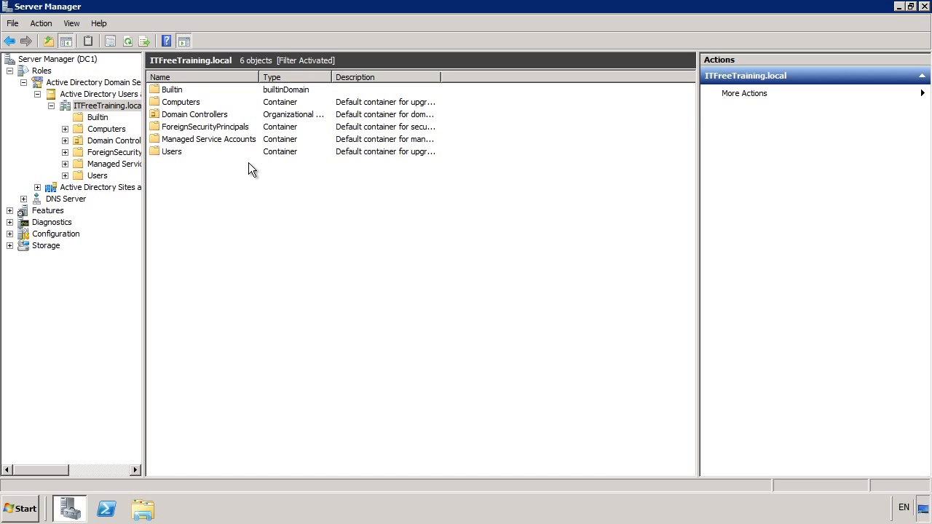
double_click(168, 152)
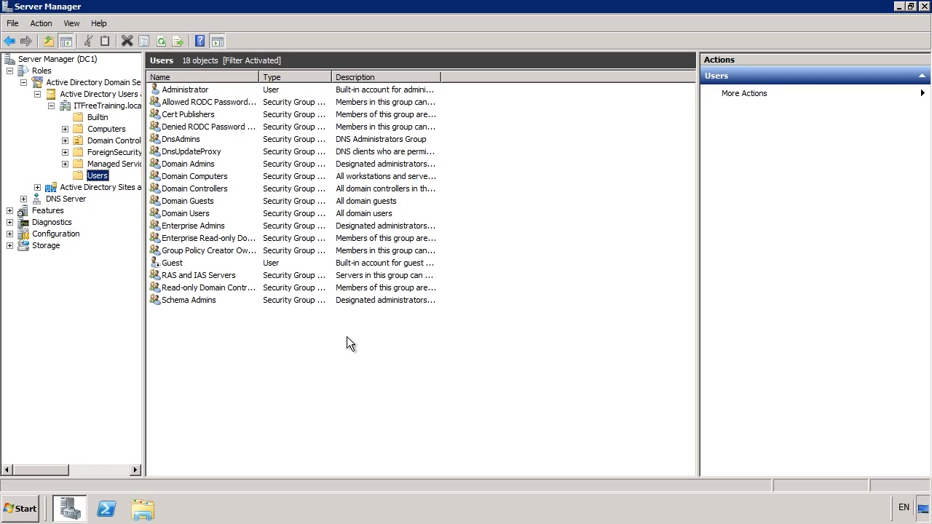
Step: Search for "local" and open the local users and groups editor to check local accounts
left_click(26, 508)
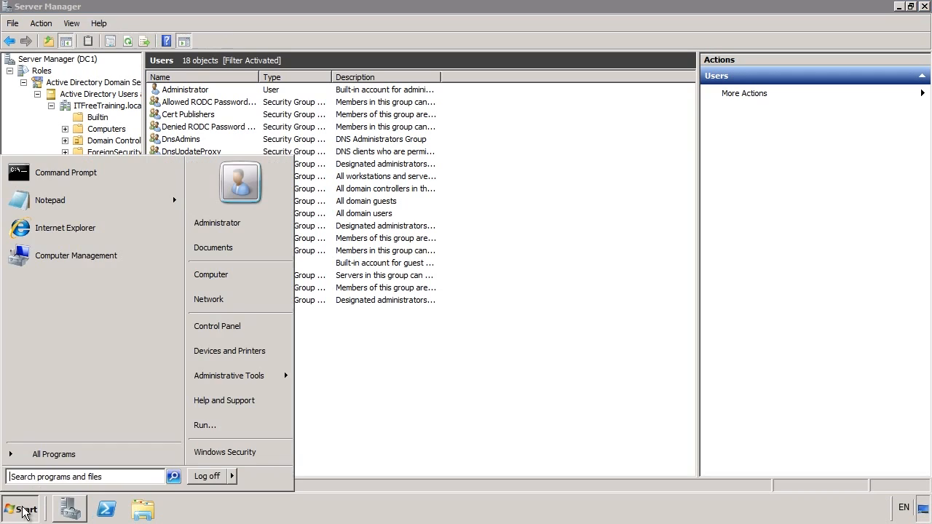
left_click(44, 476)
type("local")
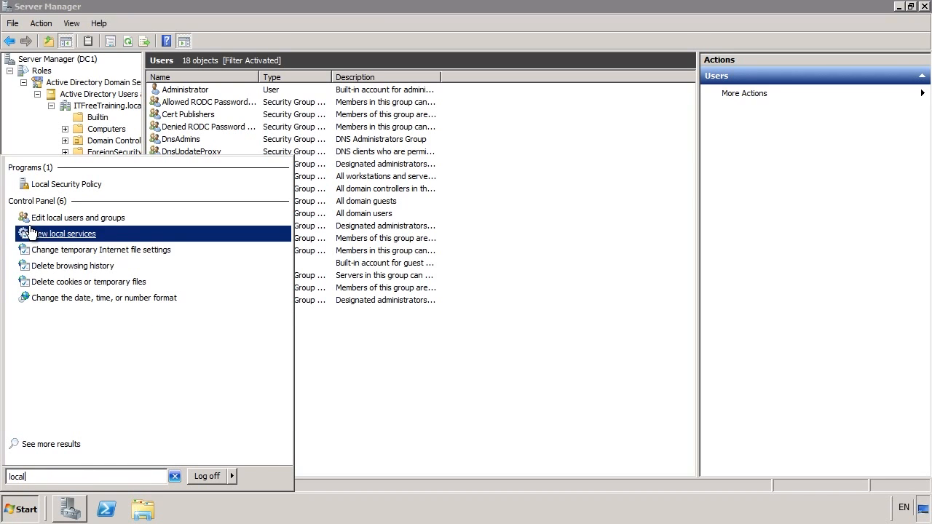
left_click(119, 223)
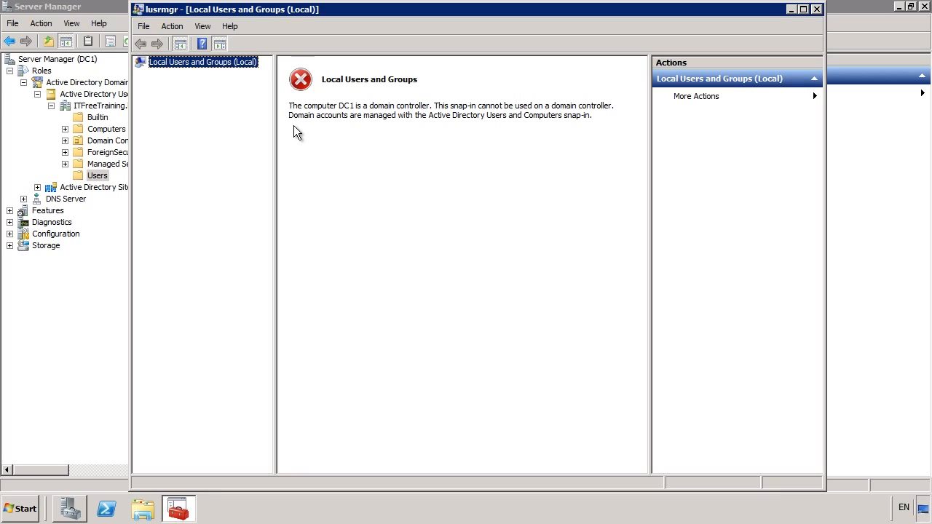
Step: Inspect the Active Directory database files in C:\Windows\NTDS and the contents of C:\Windows\SYSVOL\domain
left_click(145, 508)
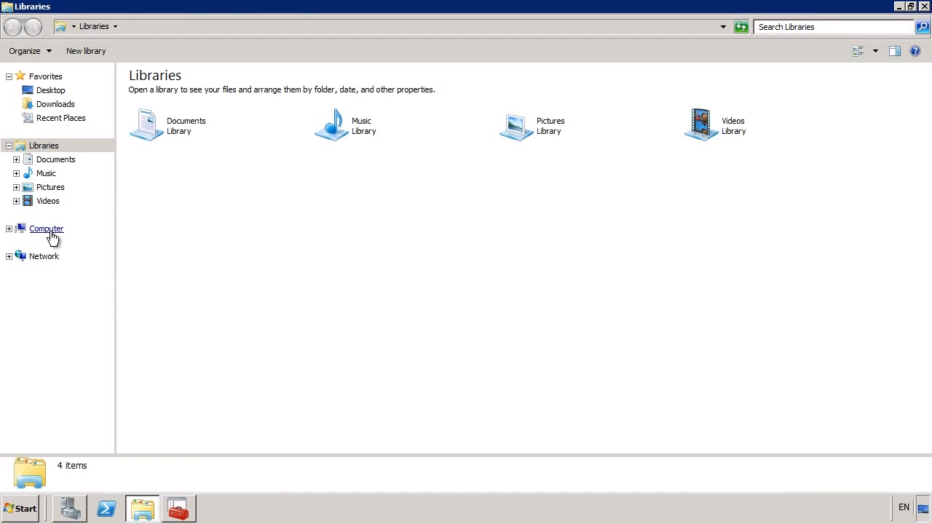
left_click(48, 230)
double_click(176, 99)
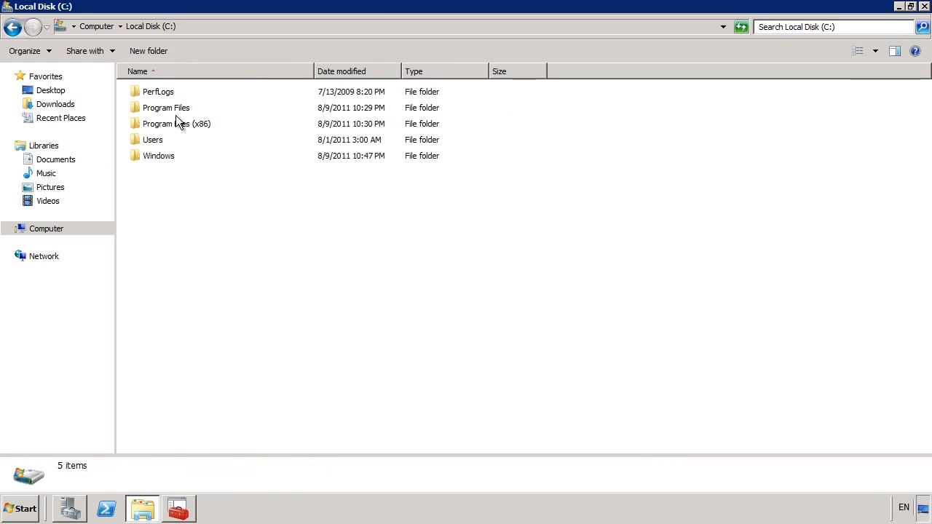
double_click(150, 156)
left_click(150, 153)
key("n")
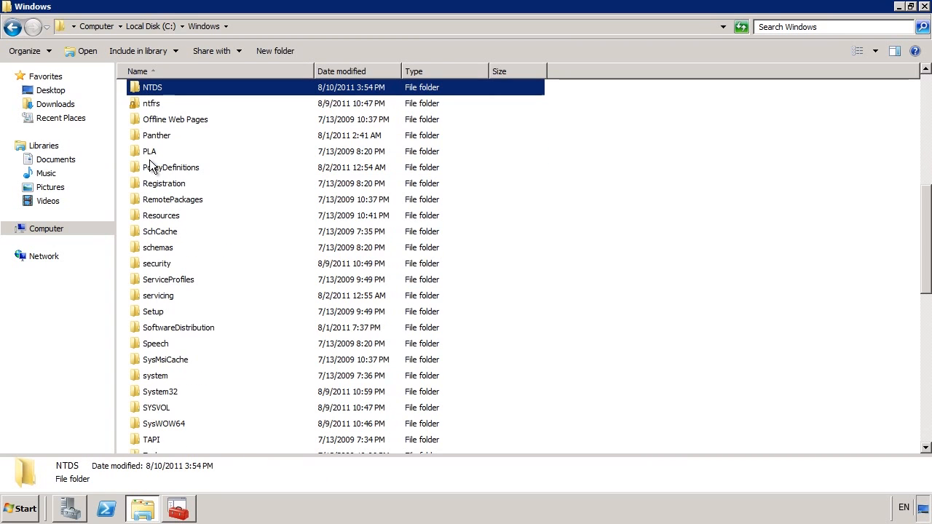
double_click(149, 93)
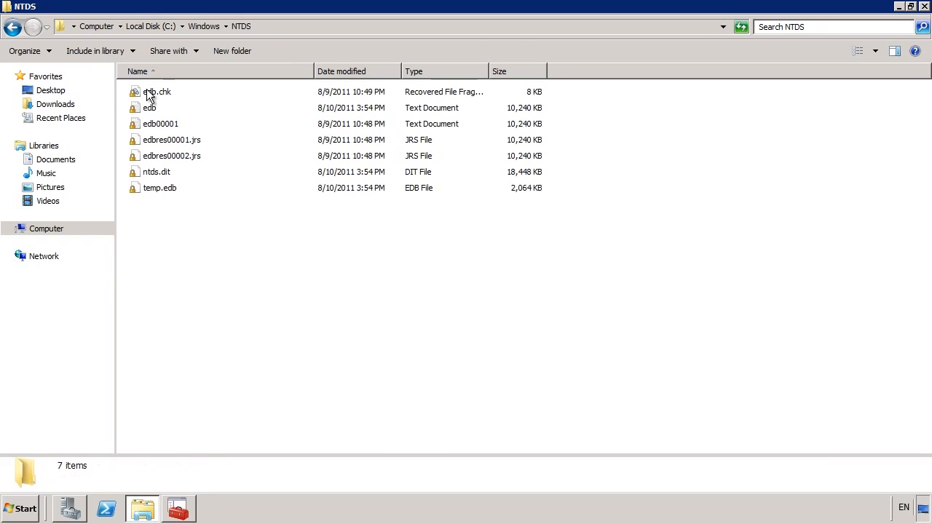
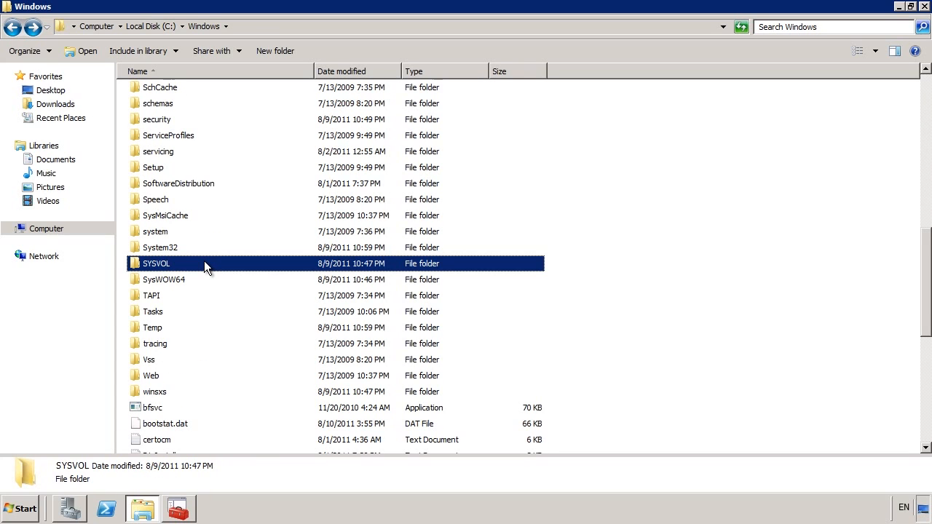
double_click(204, 263)
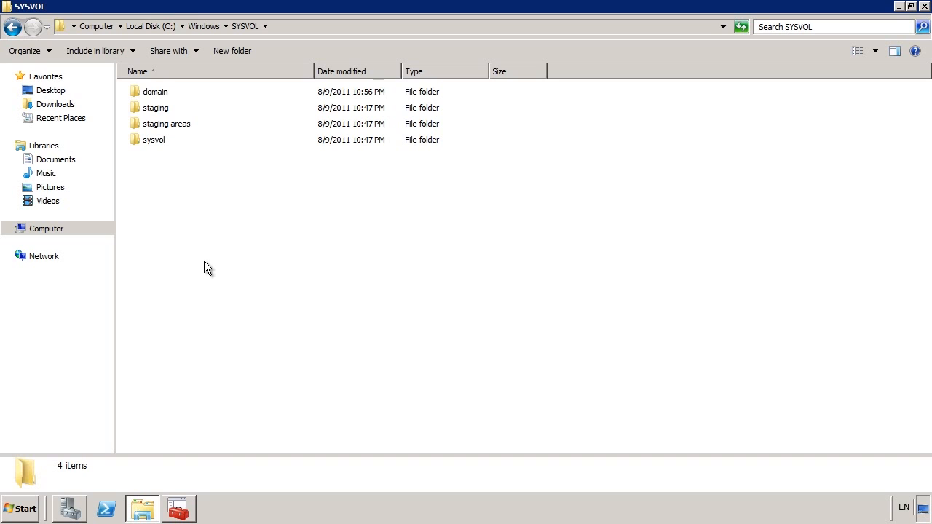
double_click(153, 91)
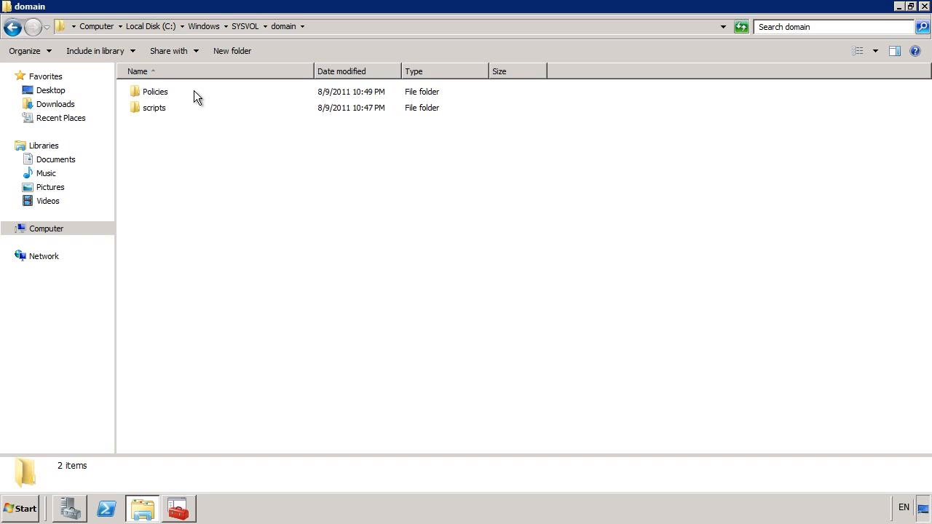
Step: Return to Server Manager and select the Active Directory Domain Services service in the role's system services
left_click(71, 510)
left_click(72, 84)
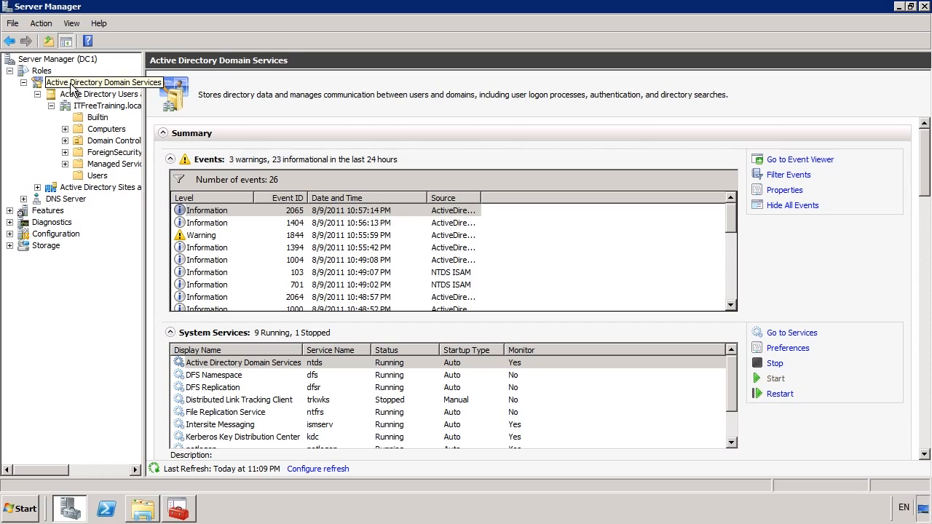
left_click(198, 364)
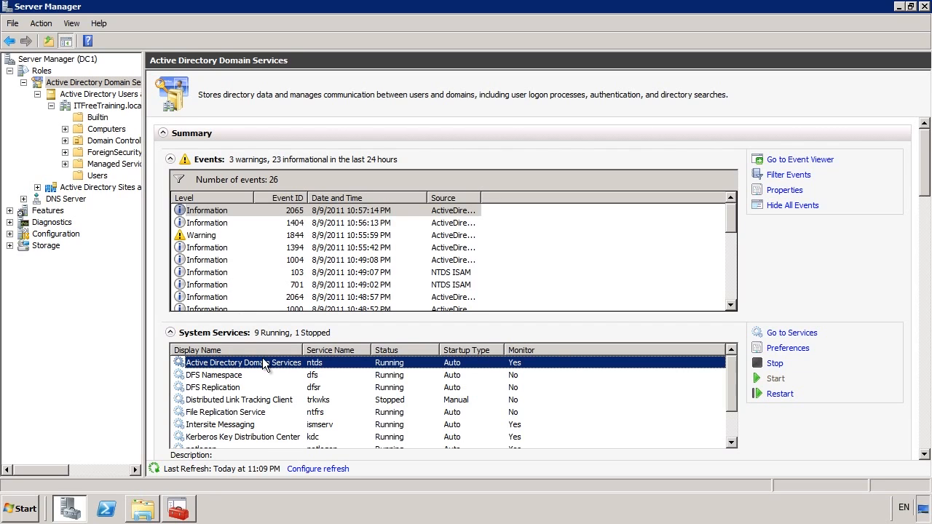